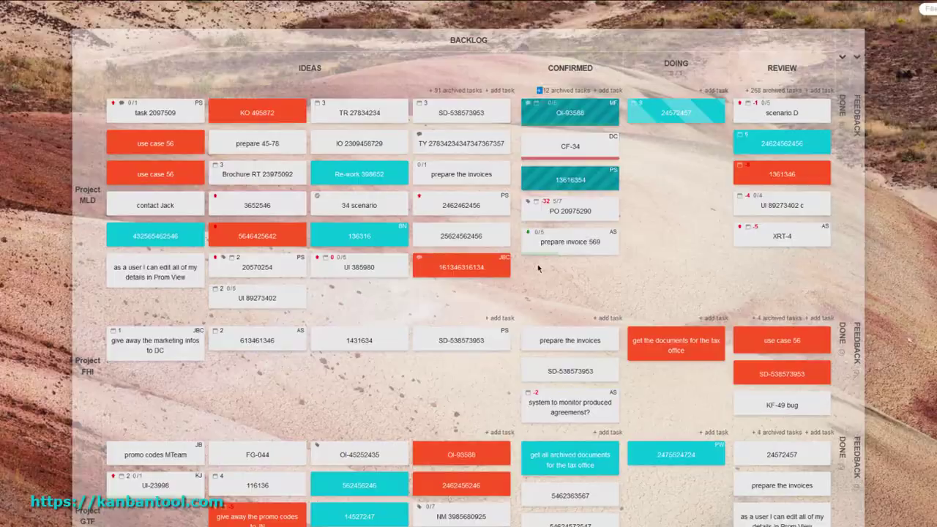
# Title the new Project MLD task as a call to the contact with their phone number, and paste the message into its description
pyautogui.write('call ')
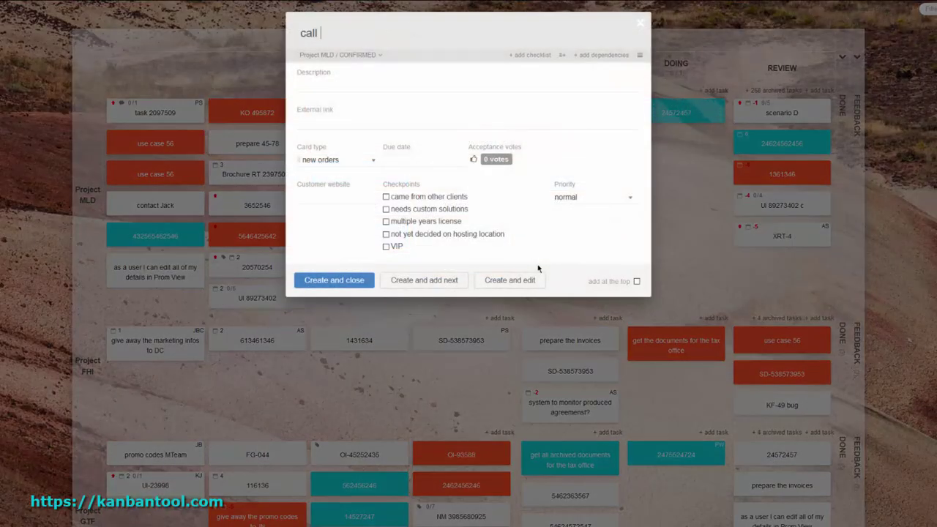
pyautogui.write('Mike 457 ')
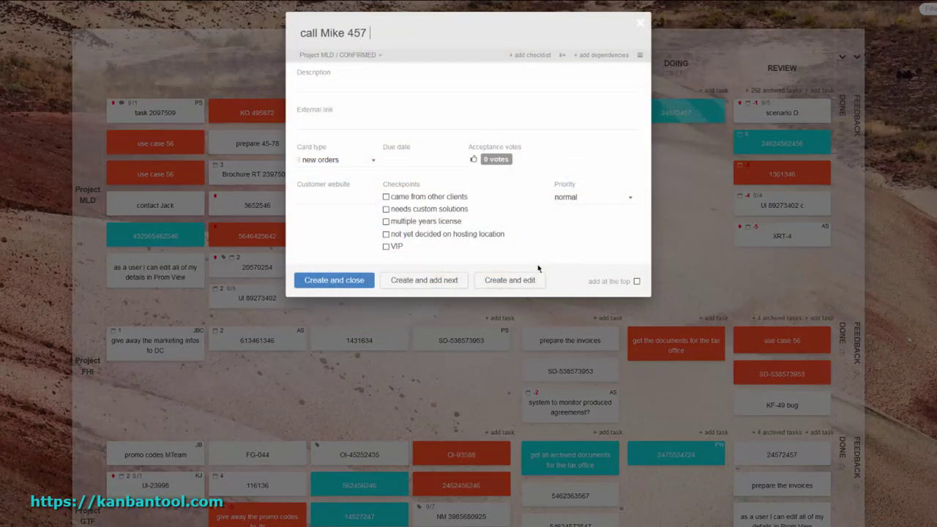
pyautogui.write('677 355')
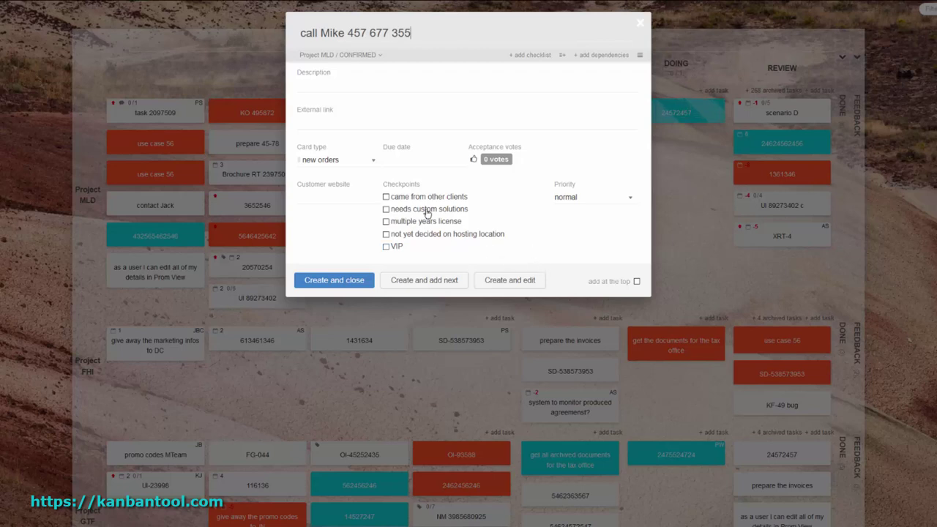
pyautogui.click(384, 81)
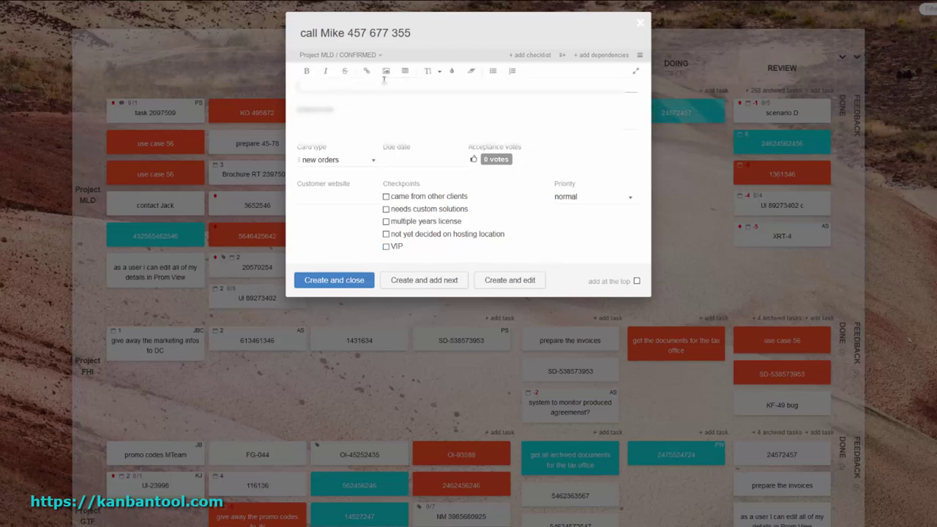
pyautogui.hotkey('ctrl', 'v')
pyautogui.press('BackSpace')
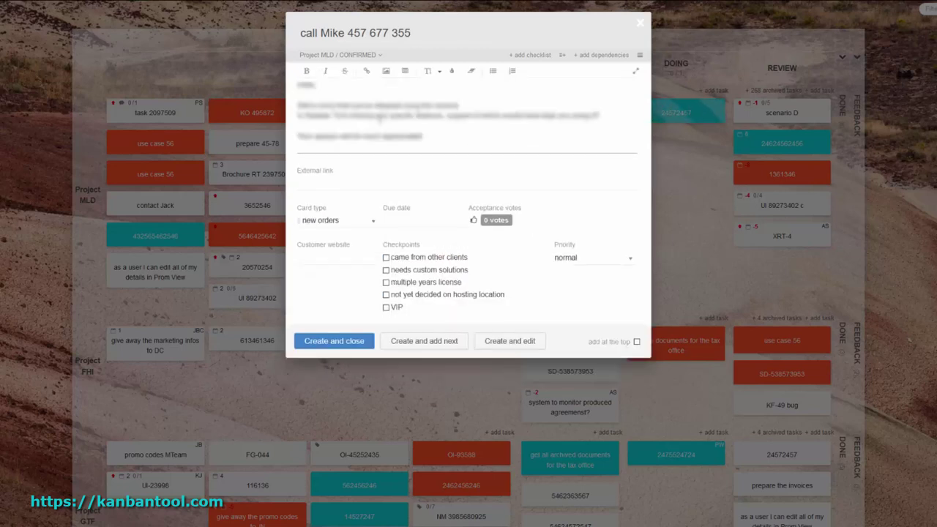
pyautogui.click(366, 185)
pyautogui.write('kanbantool.com')
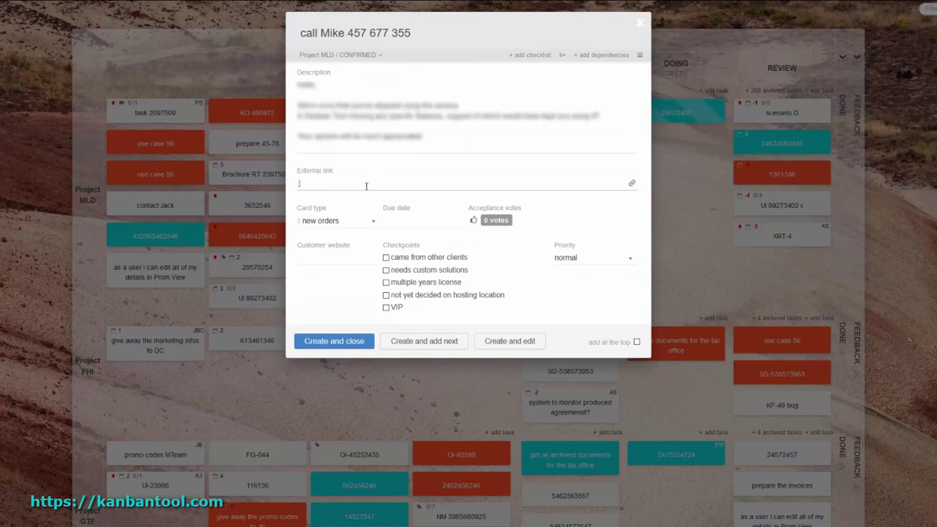
pyautogui.click(362, 196)
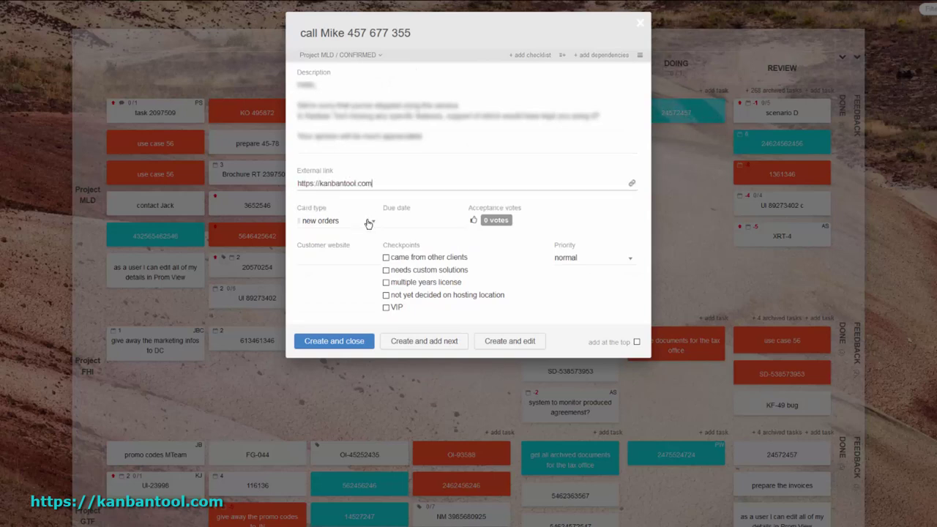
pyautogui.click(411, 222)
pyautogui.click(445, 317)
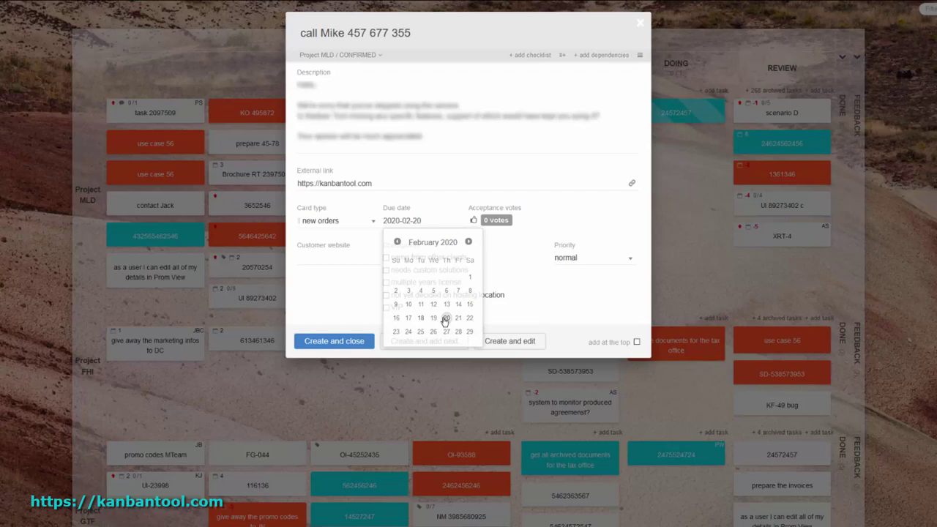
# Mark the task as "came from other clients" with high priority, and create it
pyautogui.click(459, 262)
pyautogui.click(567, 262)
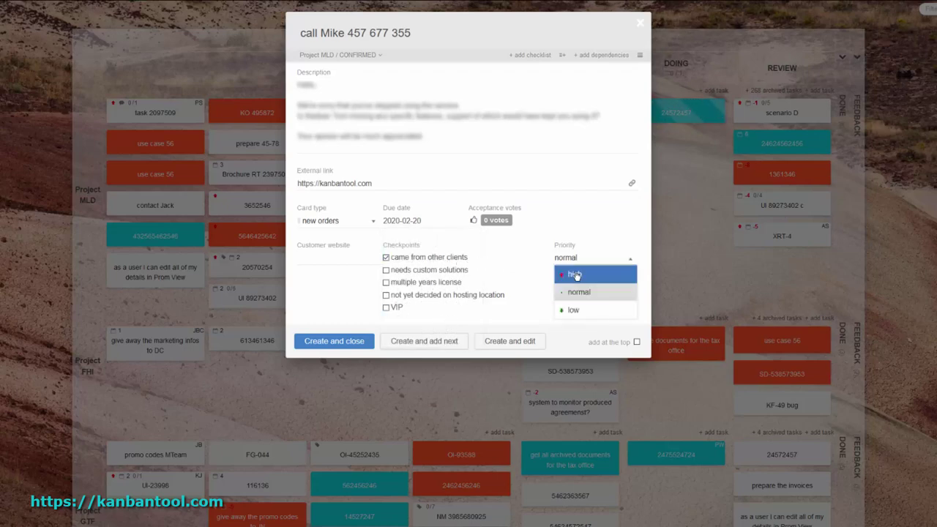
pyautogui.click(573, 272)
pyautogui.click(334, 341)
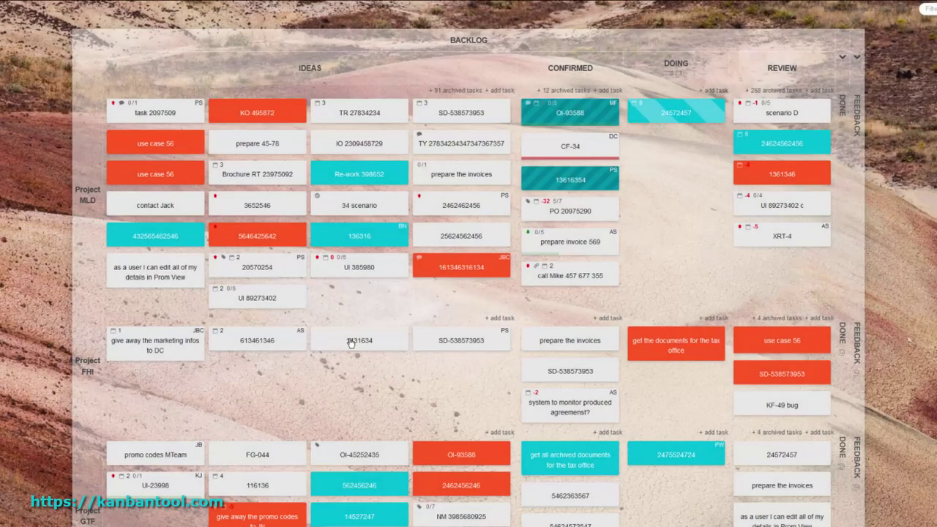
# Sort the CONFIRMED tasks of Project MLD by priority
pyautogui.rightClick(599, 195)
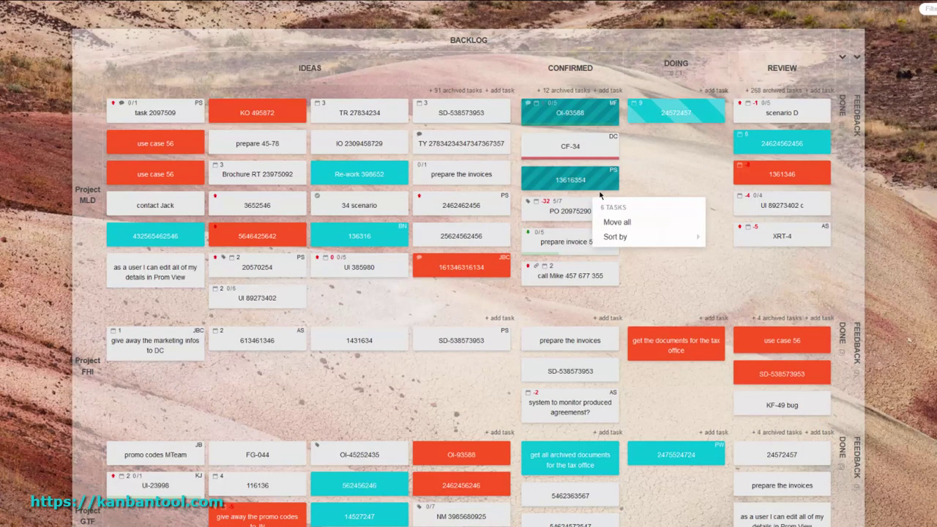
pyautogui.moveTo(662, 238)
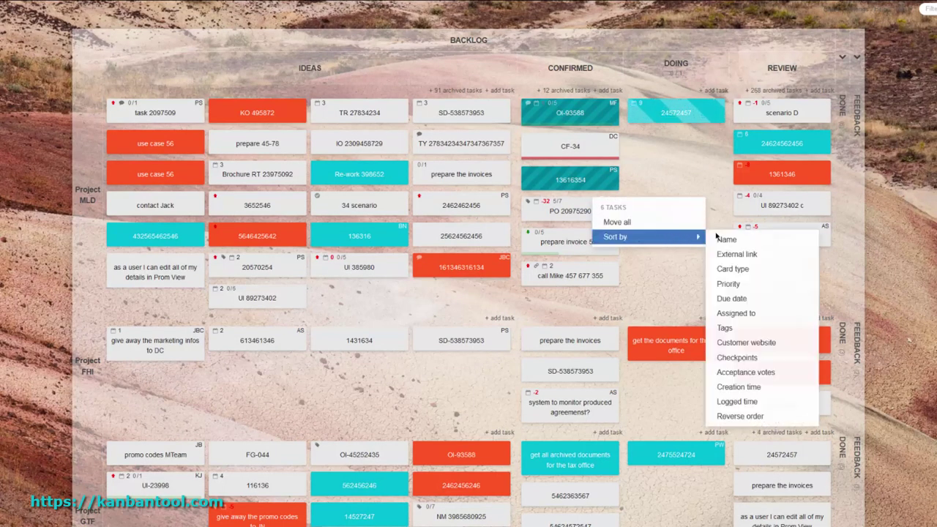
pyautogui.click(755, 285)
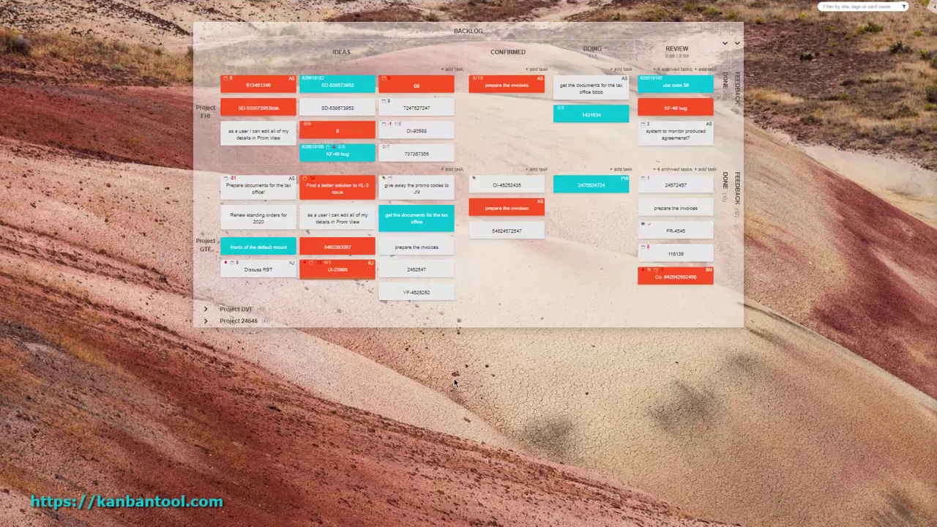
# Look through the details of several cards in Project FHI and Project GTF, including "prepare the invoices", "Find a better solution to KL-3 issue" and "KF-49 bug"
pyautogui.click(490, 90)
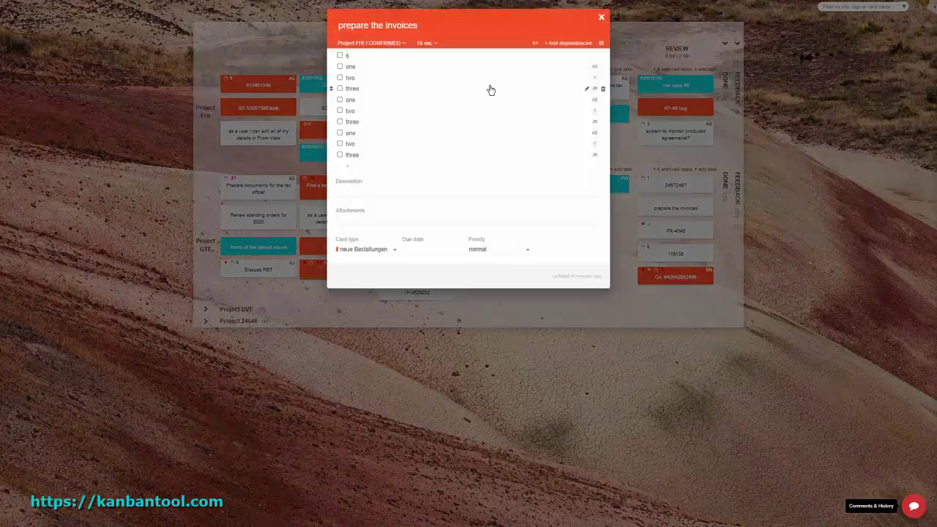
pyautogui.click(663, 158)
pyautogui.click(506, 184)
pyautogui.click(523, 336)
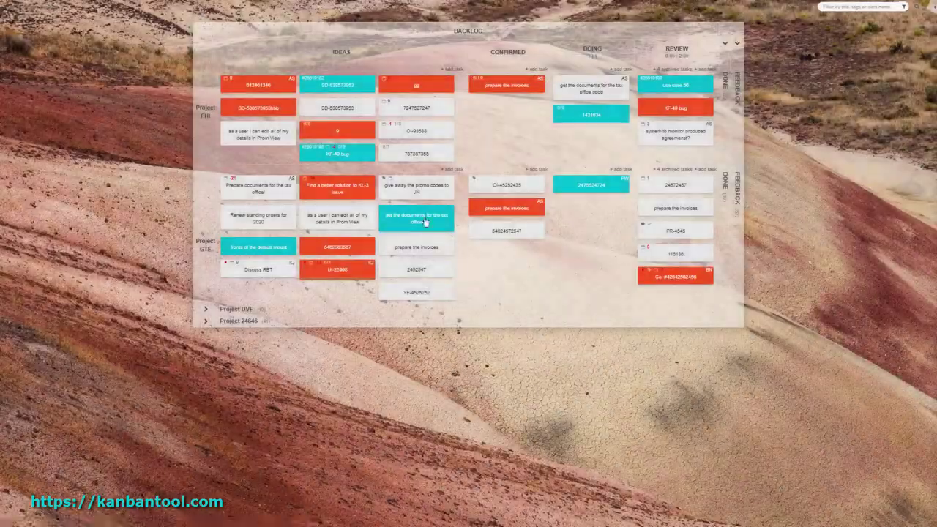
pyautogui.click(416, 220)
pyautogui.press('Escape')
pyautogui.click(364, 195)
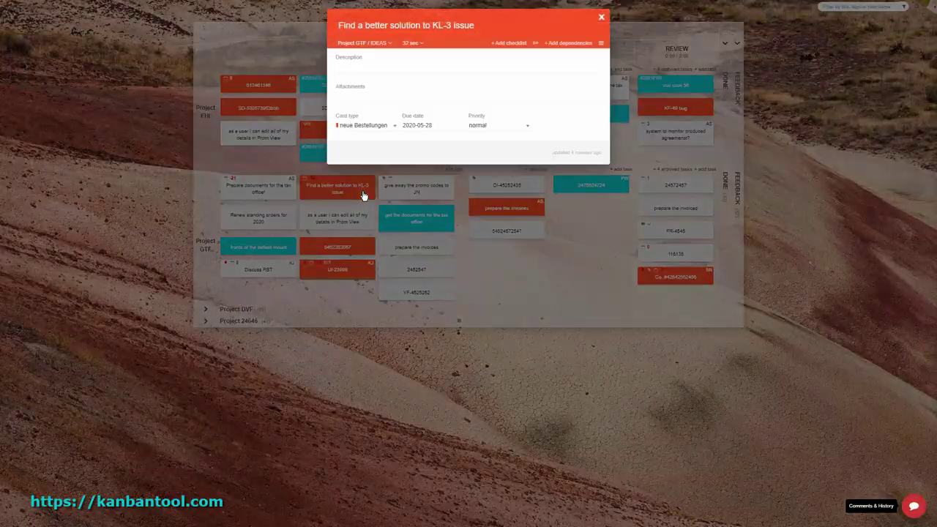
pyautogui.click(556, 219)
pyautogui.click(658, 142)
pyautogui.click(731, 145)
pyautogui.click(706, 108)
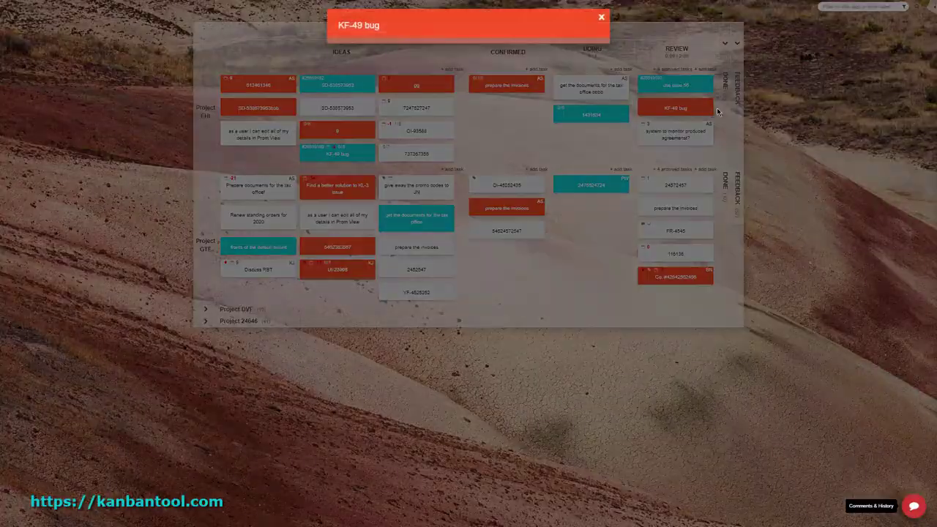
pyautogui.click(716, 107)
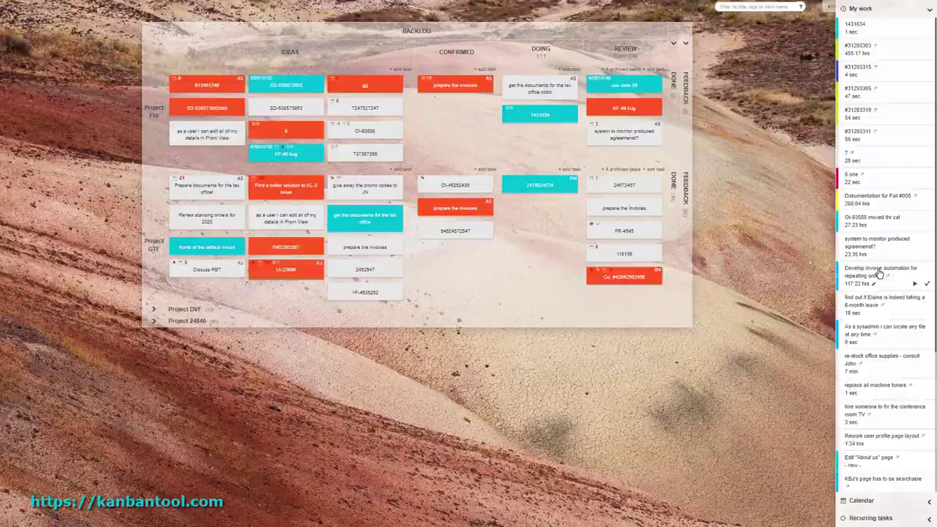
# Examine tasks from other boards in the My work list, including "hire someone to fix the conference room TV" and "Edit "About us" page"
pyautogui.click(879, 274)
pyautogui.click(876, 329)
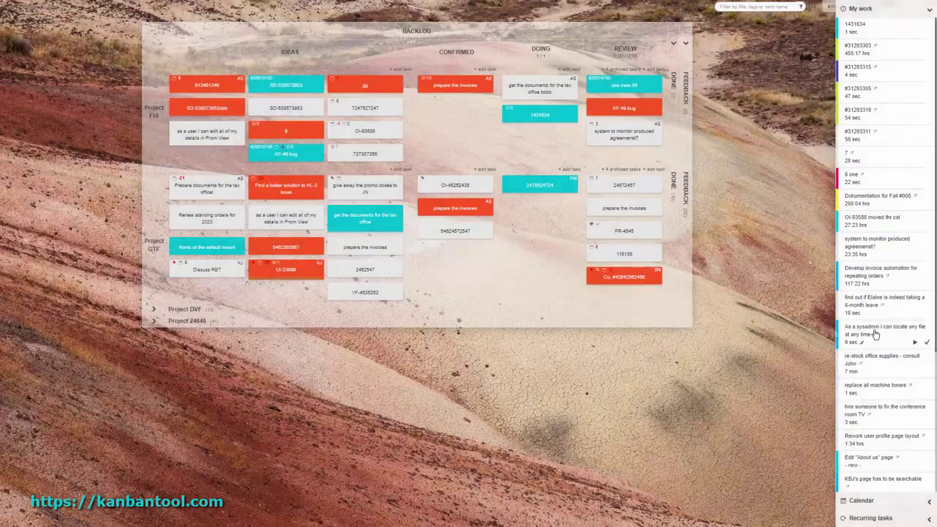
pyautogui.click(868, 415)
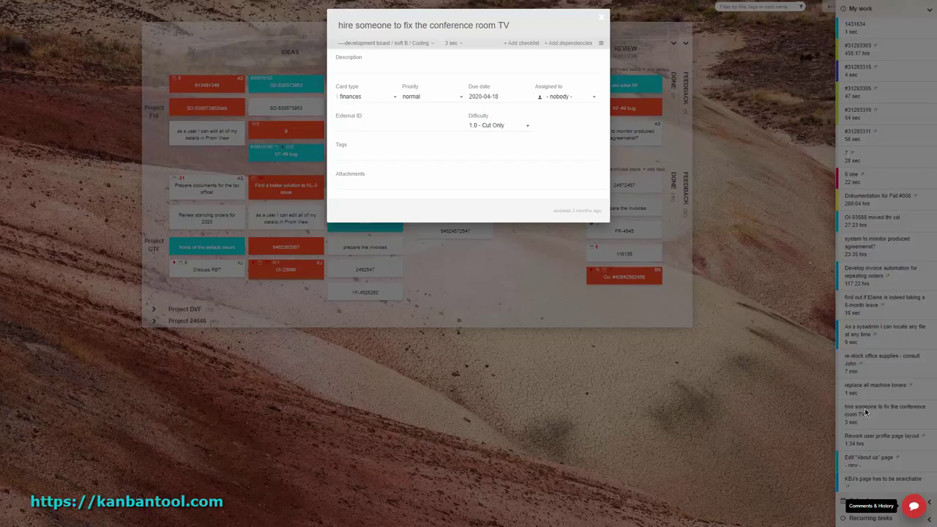
pyautogui.click(824, 404)
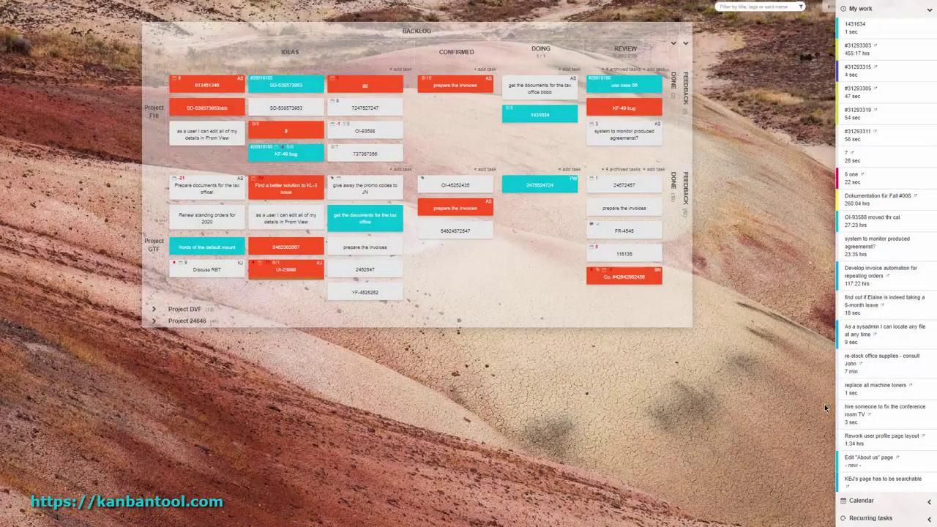
pyautogui.click(859, 459)
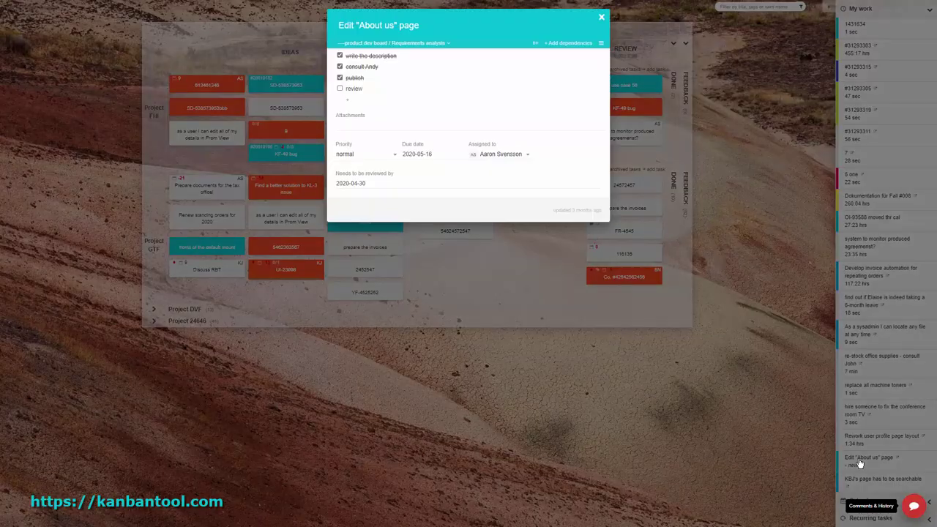
pyautogui.click(792, 428)
# Start the timer on task 1431634 and move Project FHI's "prepare the invoices" and 613461346 cards into DOING
pyautogui.click(914, 30)
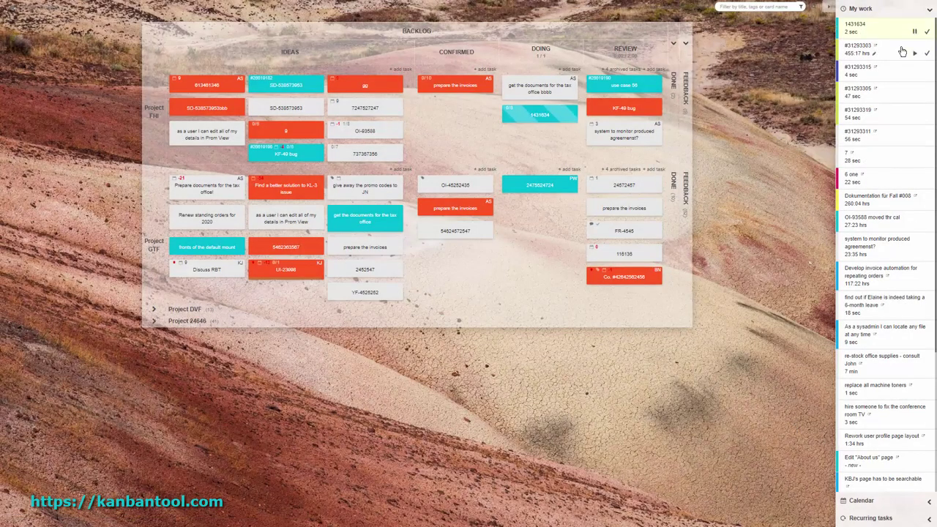
pyautogui.moveTo(487, 88); pyautogui.dragTo(554, 148)
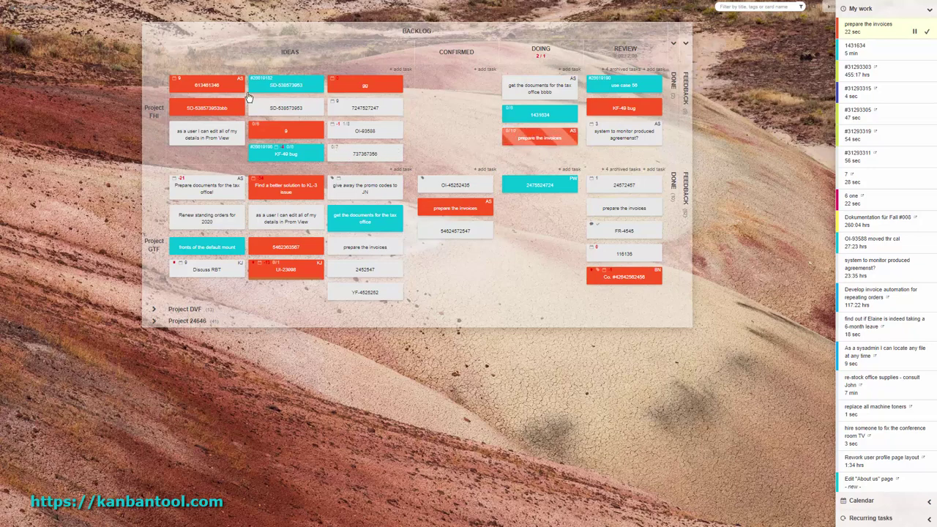
pyautogui.moveTo(234, 88); pyautogui.dragTo(562, 158)
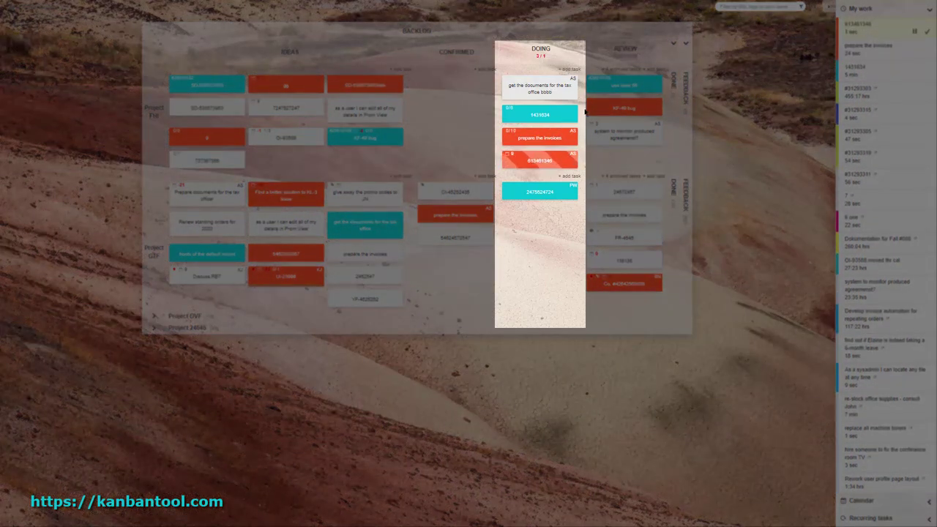
# Move Project FHI's "prepare the invoices" and 613461346 cards from DOING to CONFIRMED, and resume the timer on task 1431634
pyautogui.moveTo(576, 141); pyautogui.dragTo(507, 147)
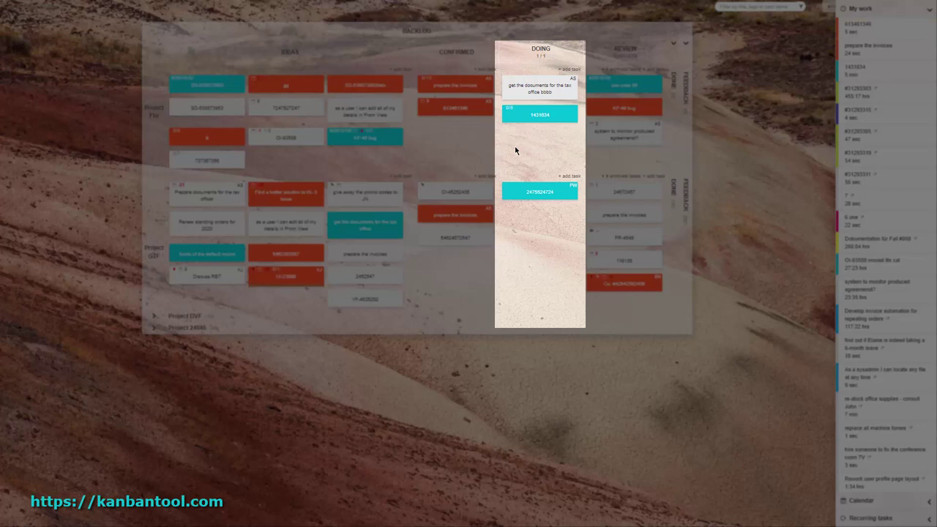
pyautogui.rightClick(542, 119)
pyautogui.click(547, 123)
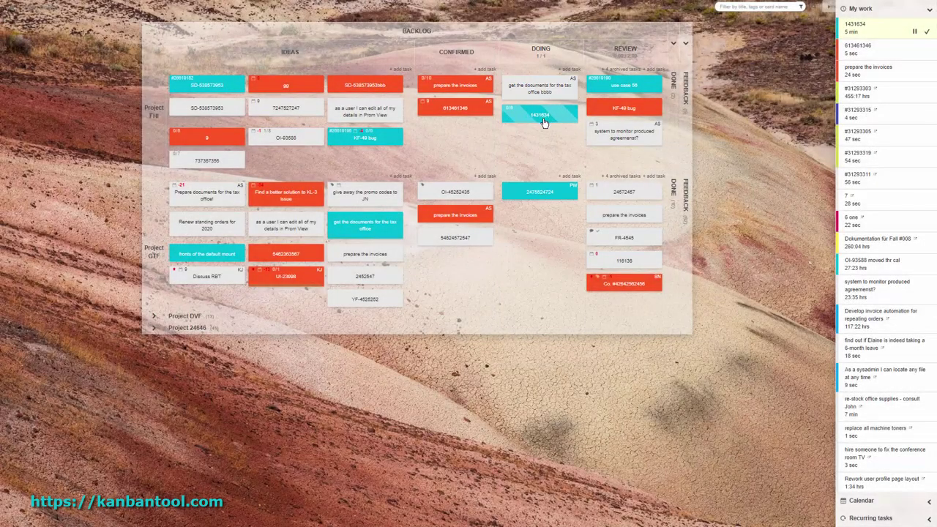
pyautogui.click(544, 122)
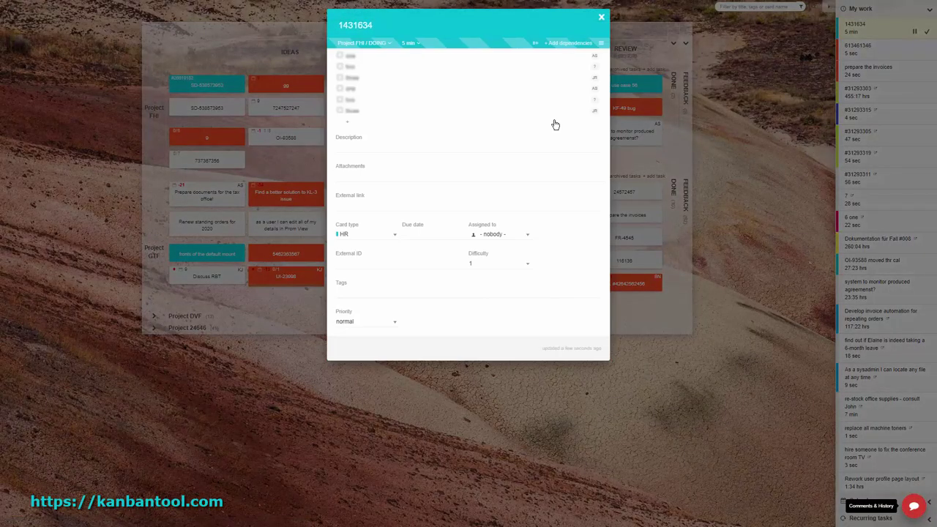
pyautogui.click(624, 125)
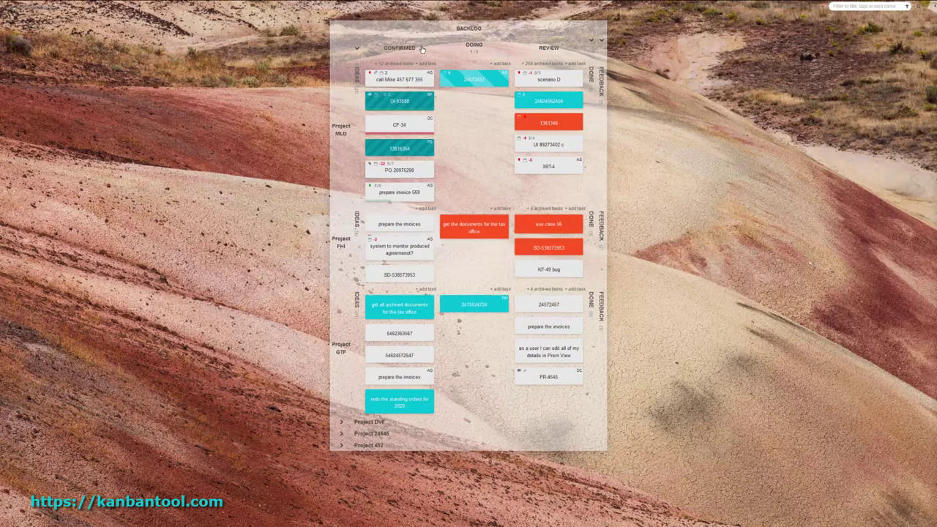
# Collapse the REVIEW column and every swimlane except Project MLD
pyautogui.click(556, 53)
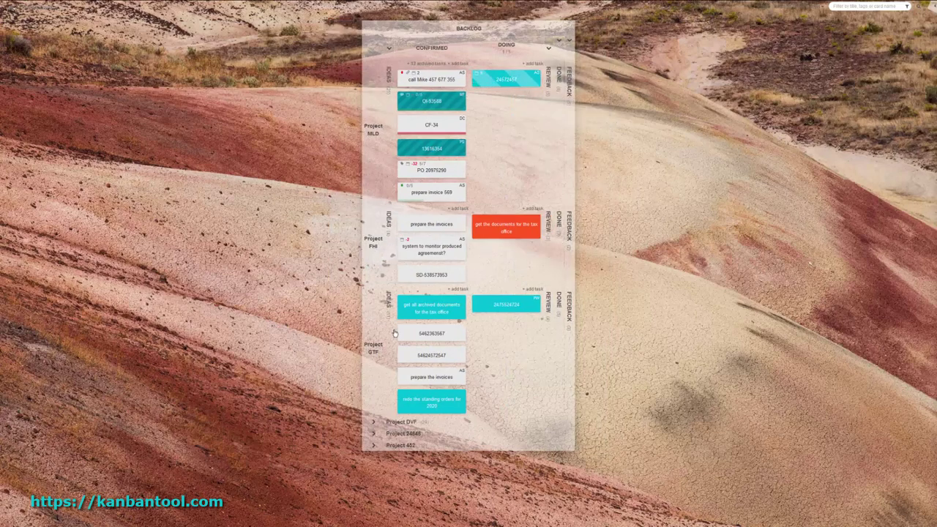
pyautogui.click(401, 423)
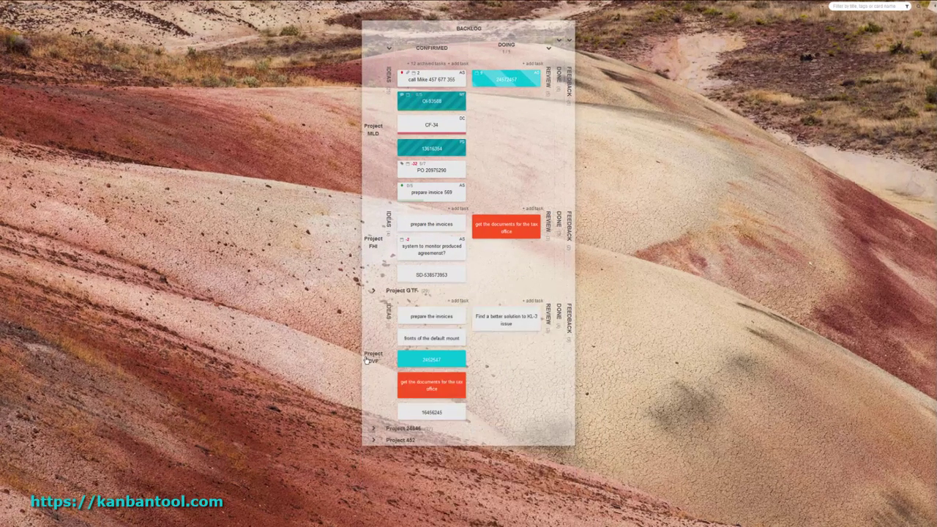
pyautogui.click(368, 359)
pyautogui.click(369, 252)
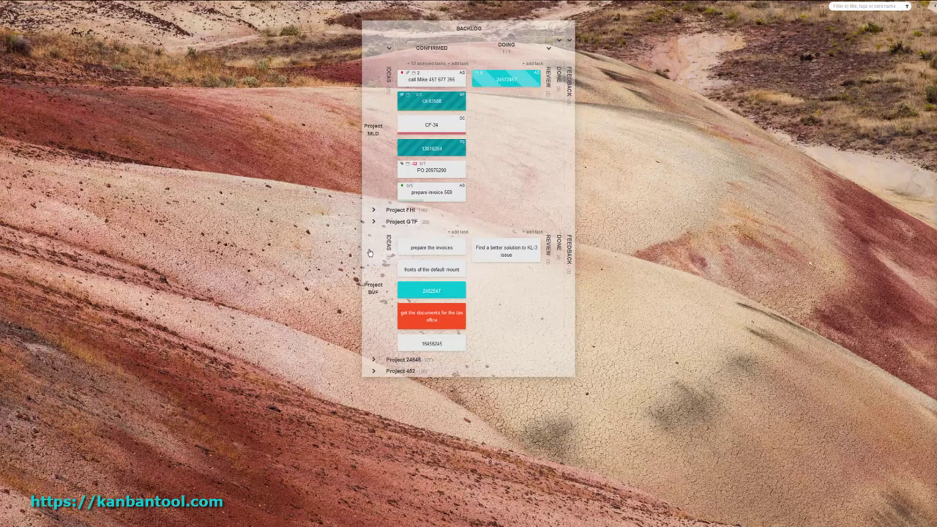
pyautogui.click(370, 252)
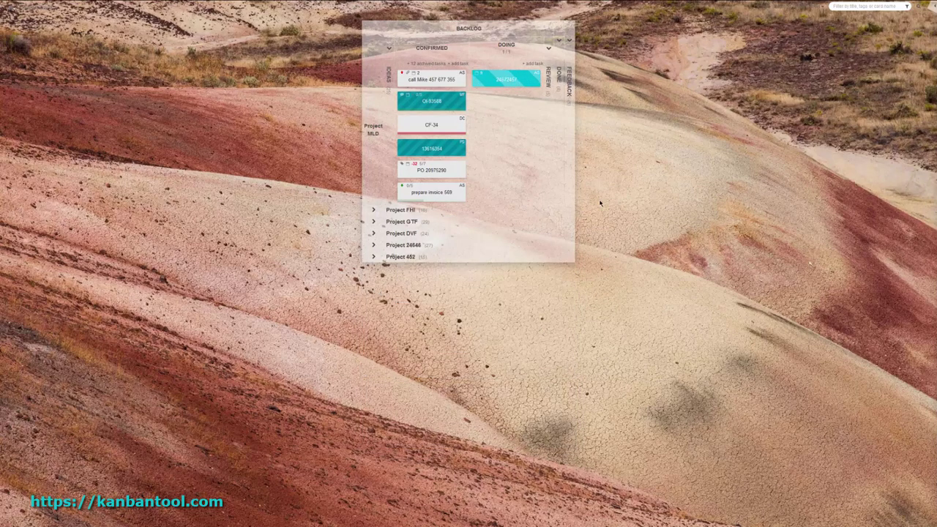
# Filter the board by "Assigned to me" and expand the Project FHI swimlane
pyautogui.click(893, 9)
pyautogui.click(832, 61)
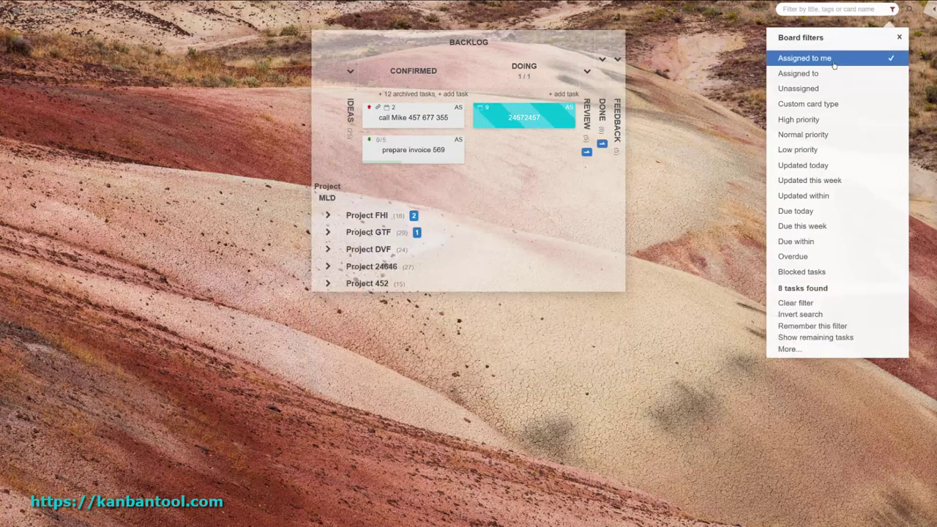
pyautogui.click(367, 215)
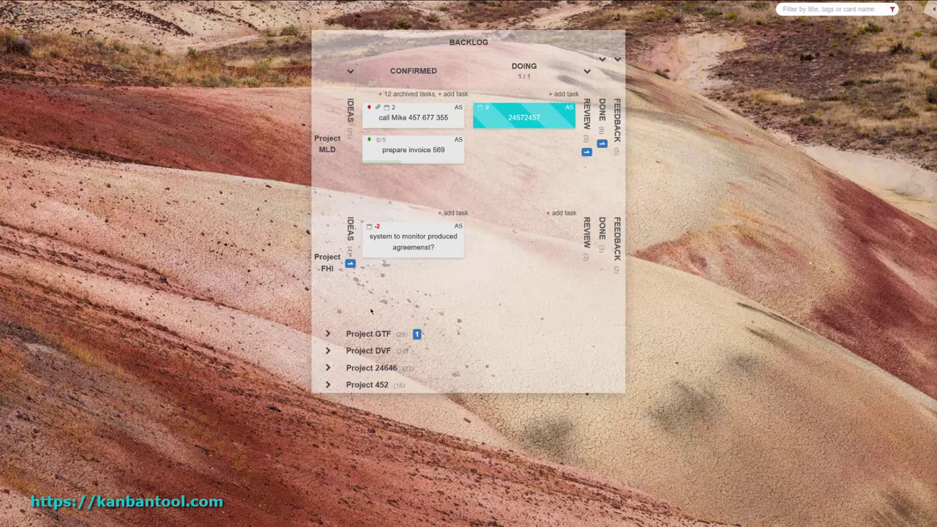
# Expand the Project GTF swimlane and clear the board's "Assigned to me" filter
pyautogui.click(380, 333)
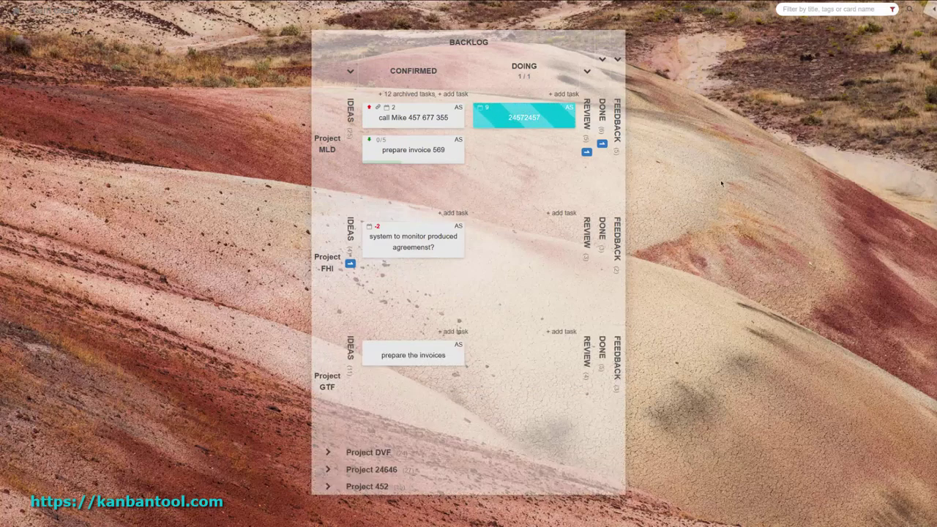
pyautogui.hotkey('ctrl', '-')
pyautogui.hotkey('ctrl', '-')
pyautogui.hotkey('ctrl', '-')
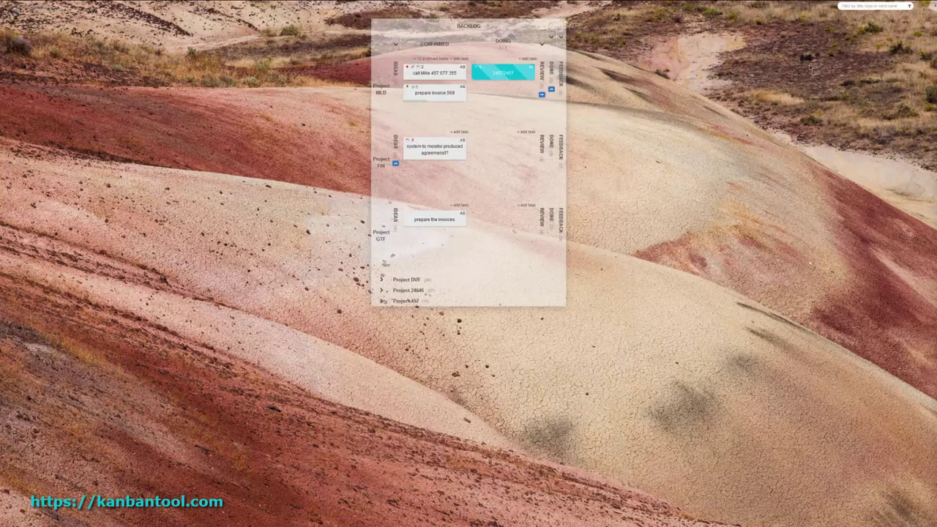
pyautogui.click(906, 6)
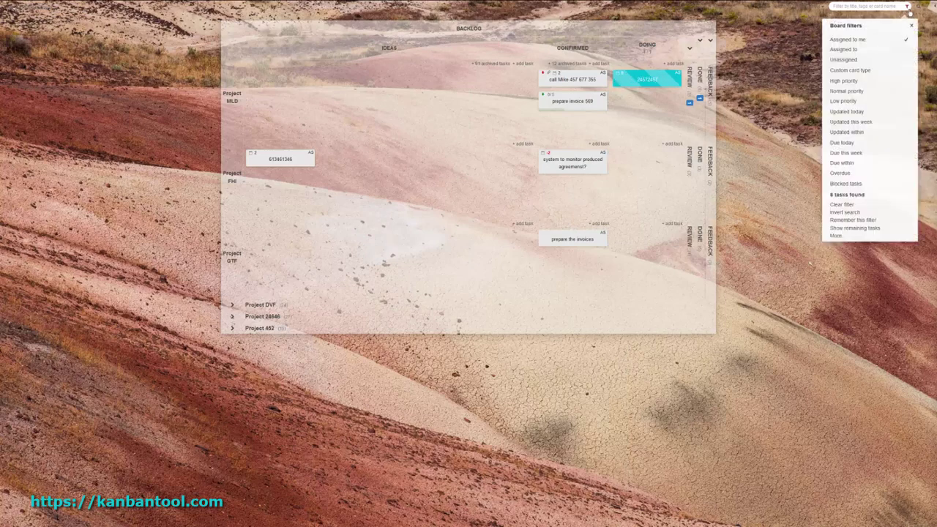
pyautogui.click(849, 206)
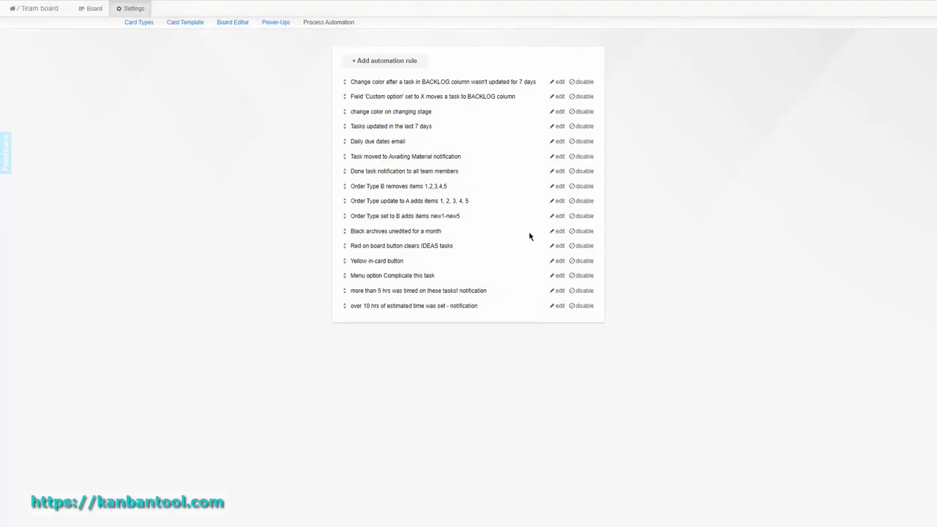
# View the settings of the "Yellow in-card button" automation rule and return to the board
pyautogui.click(557, 261)
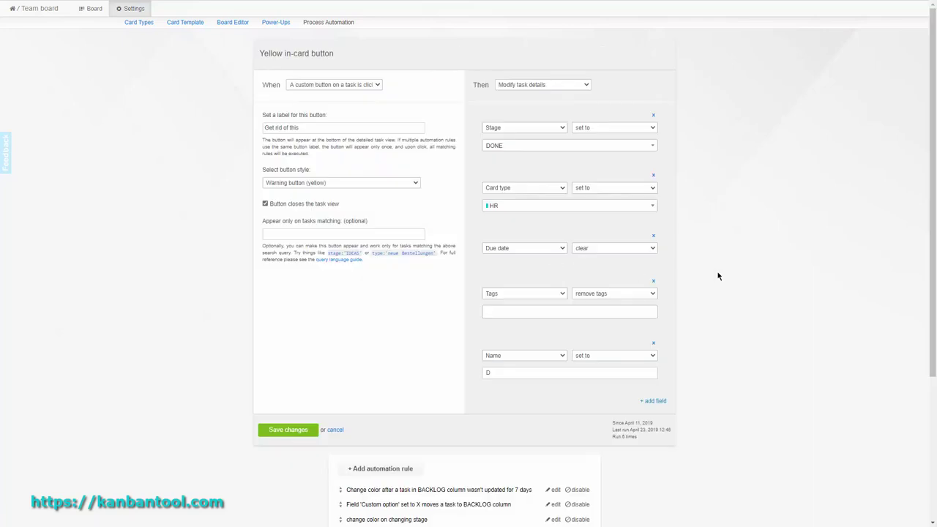
pyautogui.click(93, 9)
# View the board's time report for last week and close it
pyautogui.click(707, 8)
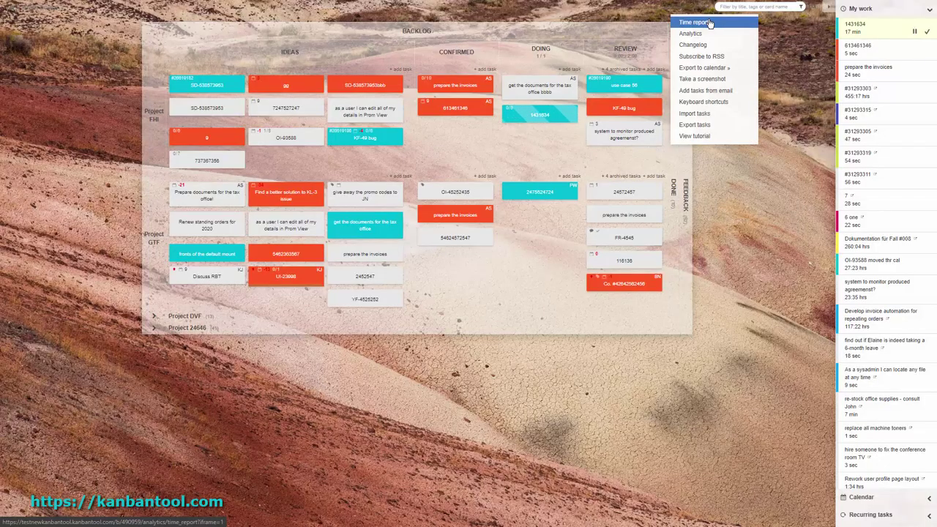
pyautogui.click(709, 23)
pyautogui.click(407, 71)
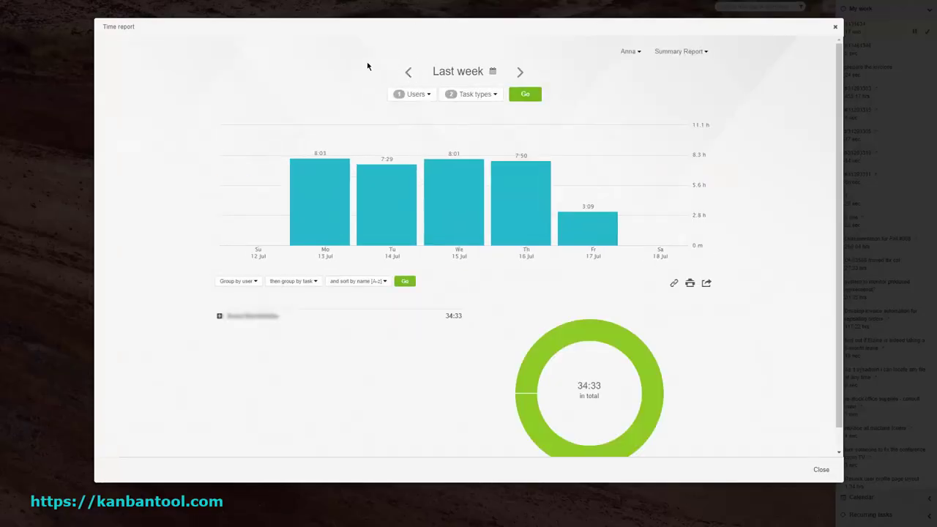
pyautogui.press('Escape')
# Filter the board to show only tasks that are both "Overdue" and "Assigned to me"
pyautogui.click(801, 6)
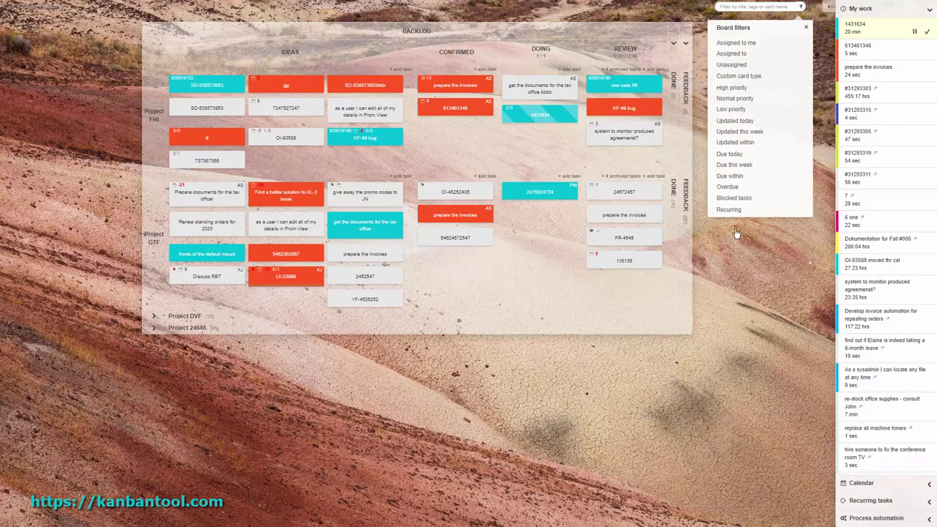
pyautogui.click(735, 188)
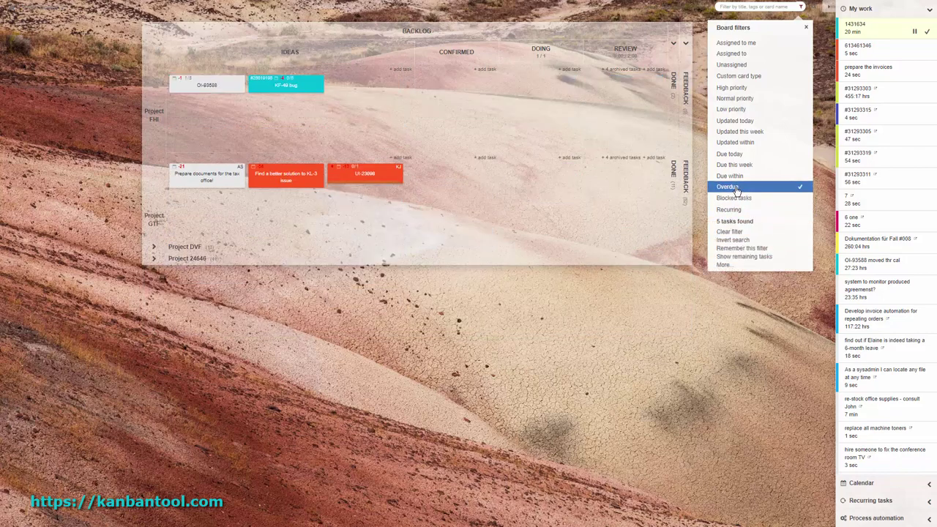
pyautogui.click(765, 46)
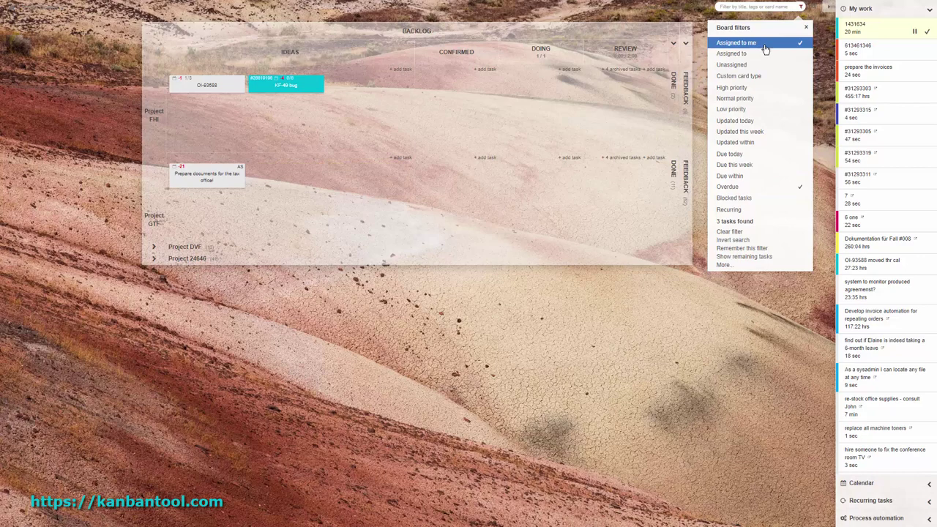